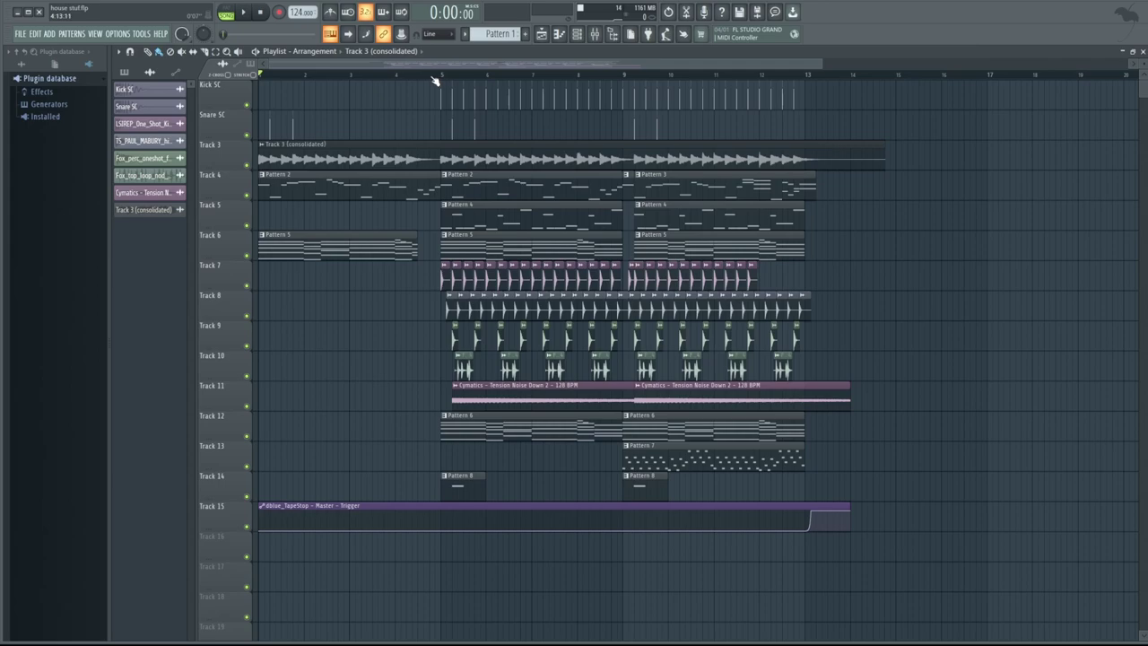
- Start playback near bar 4.5 and shift the SC Pro-MB band 1/2 crossover to about 203 Hz
left_click_drag(431, 79, 418, 79)
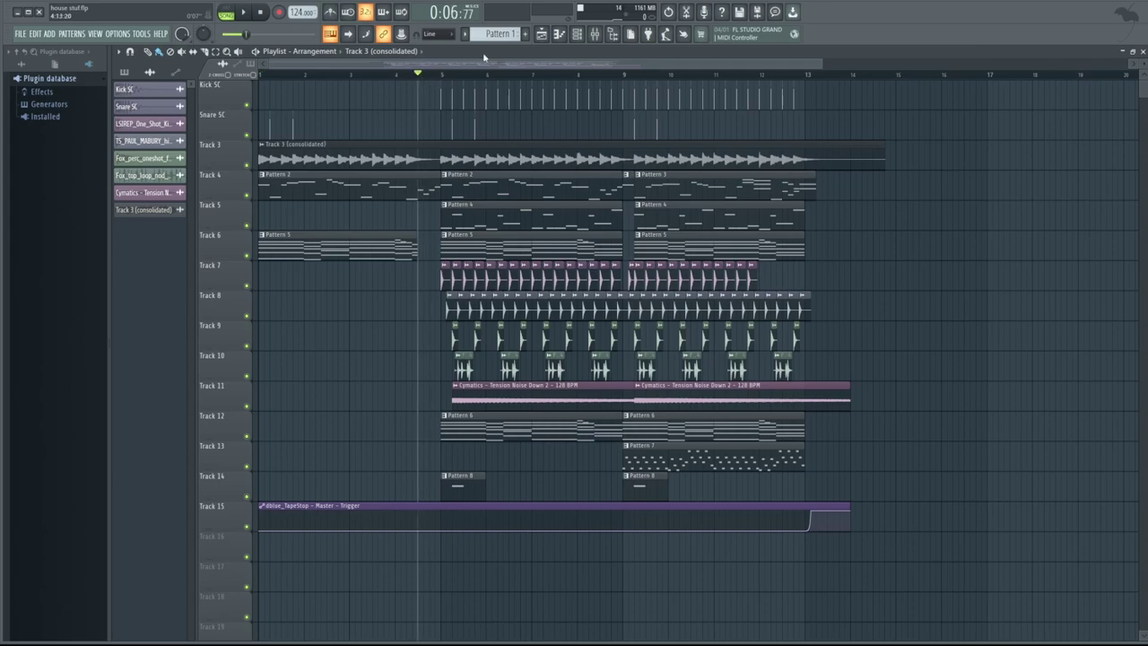
left_click(594, 34)
key("space")
left_click(427, 358)
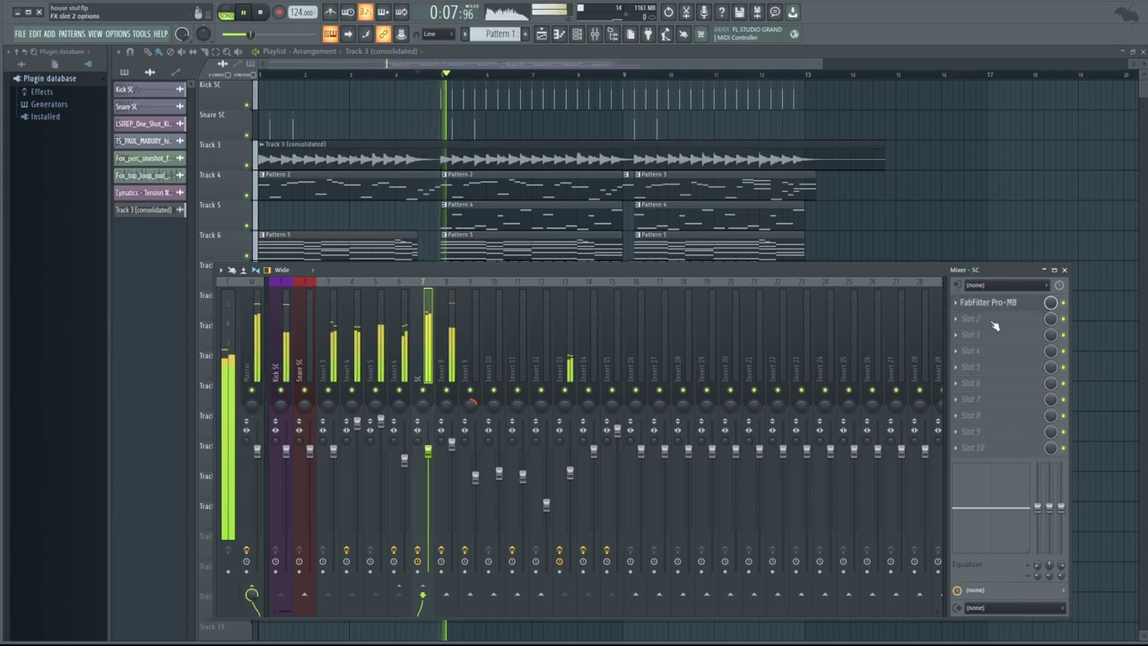
left_click(1003, 303)
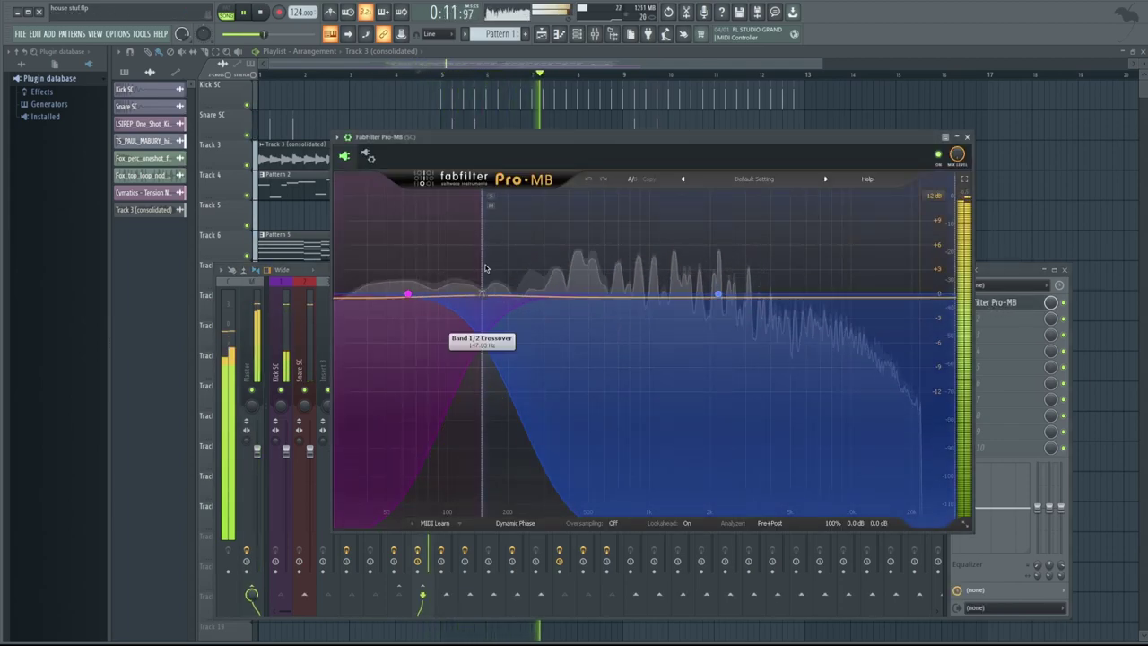
mouse_move(482, 269)
left_mouse_down()
mouse_move(509, 273)
mouse_move(487, 273)
left_mouse_up()
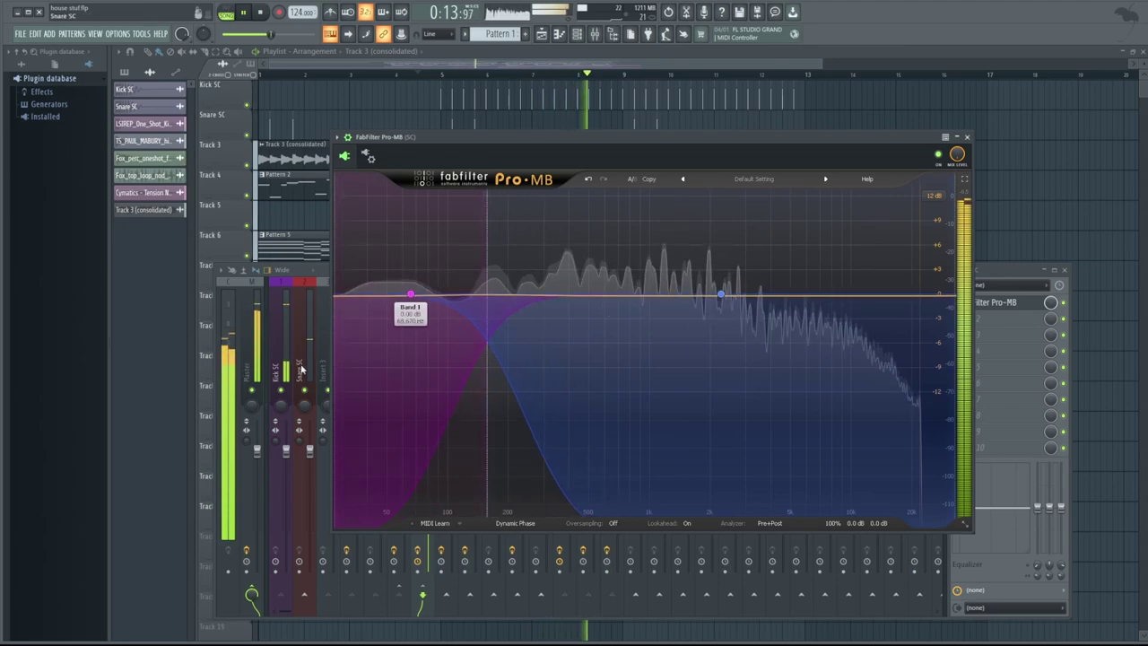
- Adjust the high-cut band of Pro-Q 3 on mixer insert 4, then stop playback
left_click(320, 372)
left_click(352, 358)
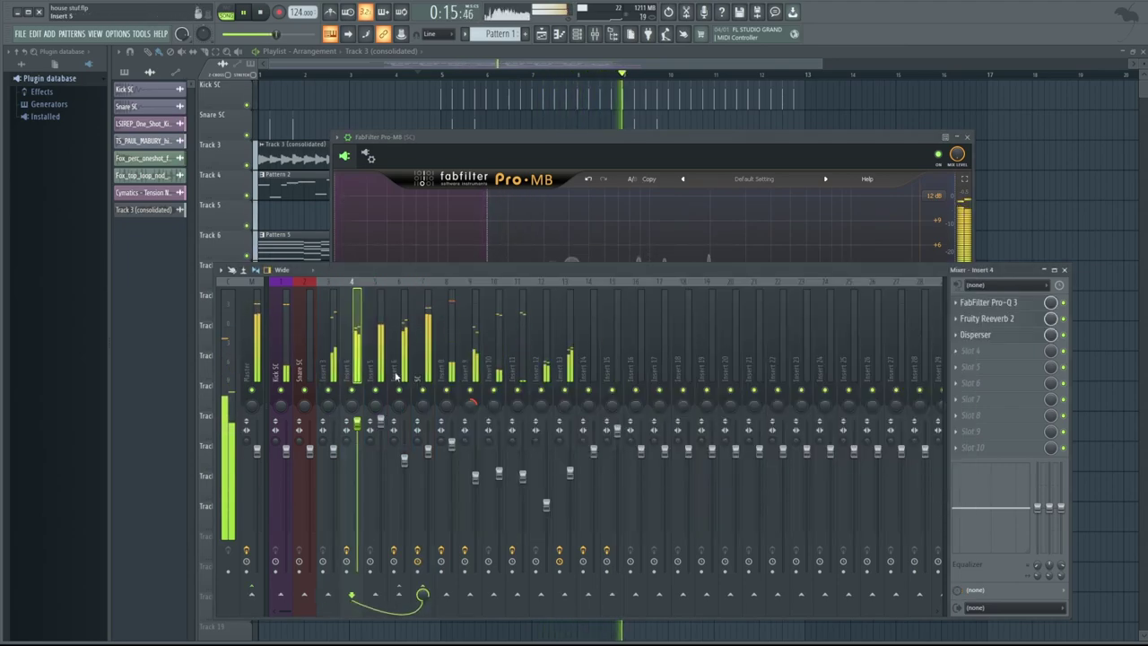
left_click(990, 304)
mouse_move(669, 299)
left_mouse_down()
mouse_move(686, 301)
mouse_move(656, 304)
left_mouse_up()
key("space")
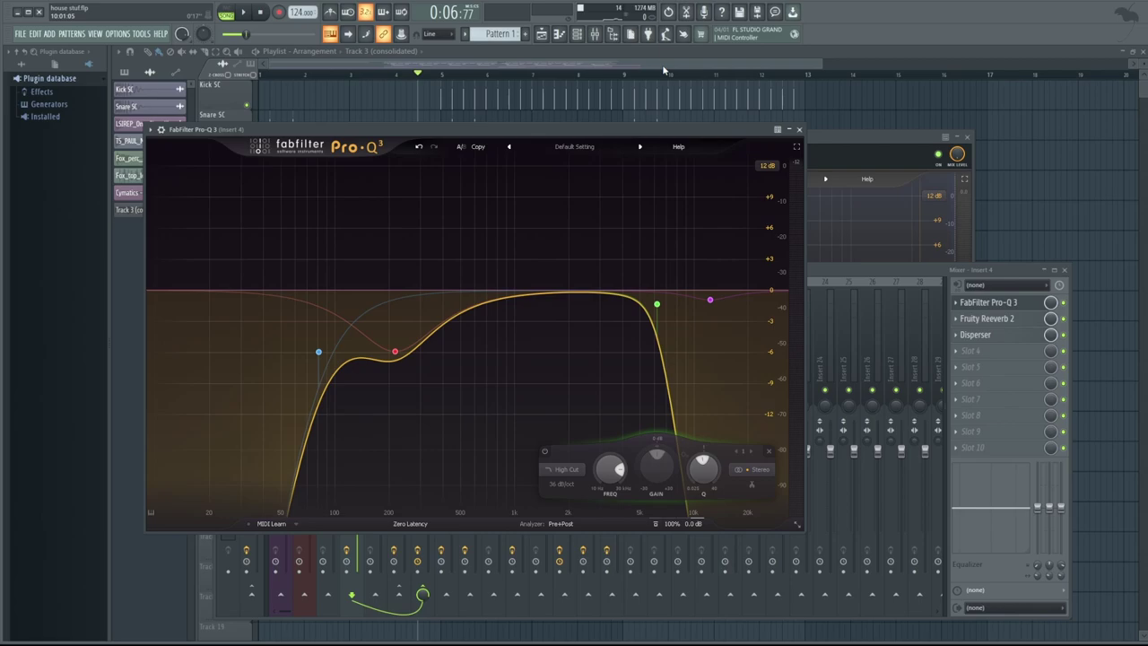
- Close all open windows with F12 and bring back the playlist arrangement
key("F12")
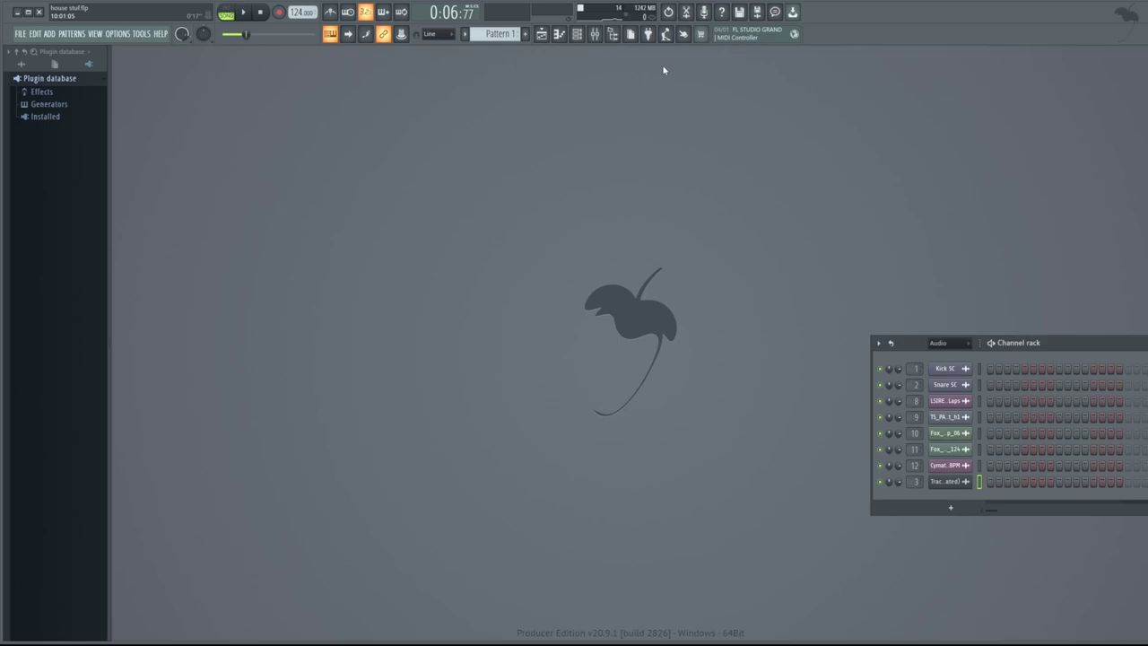
left_click(540, 33)
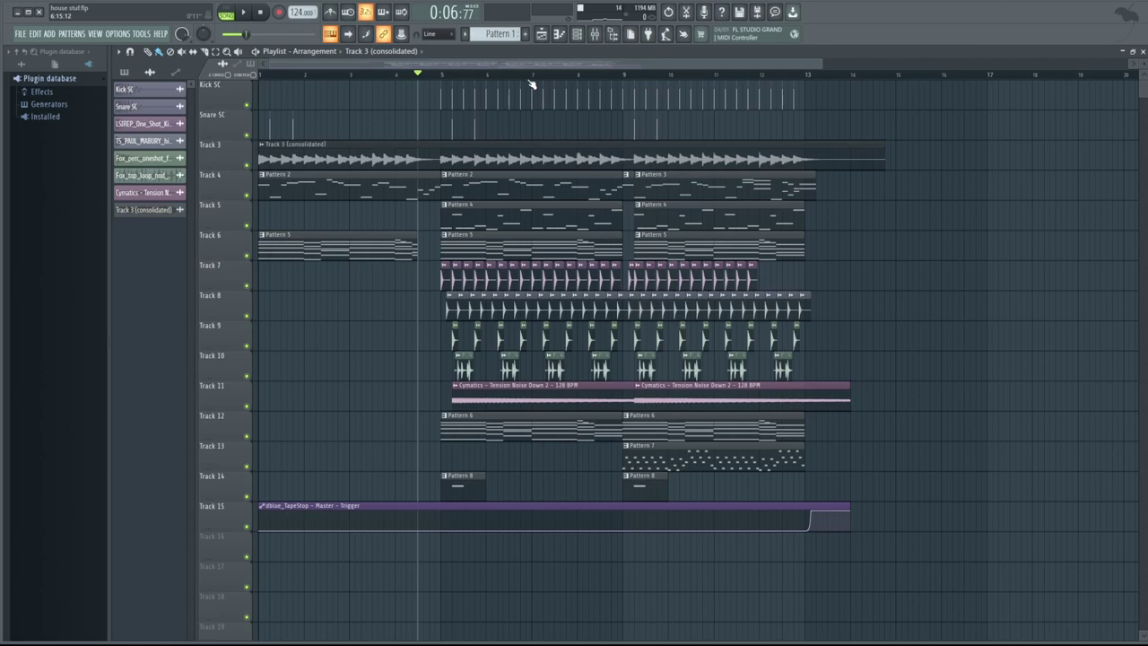
- Browse the Pro-Q 3, Fruity Reeverb 2 and Disperser on insert 4, plus inserts 5 and SC
left_click(594, 36)
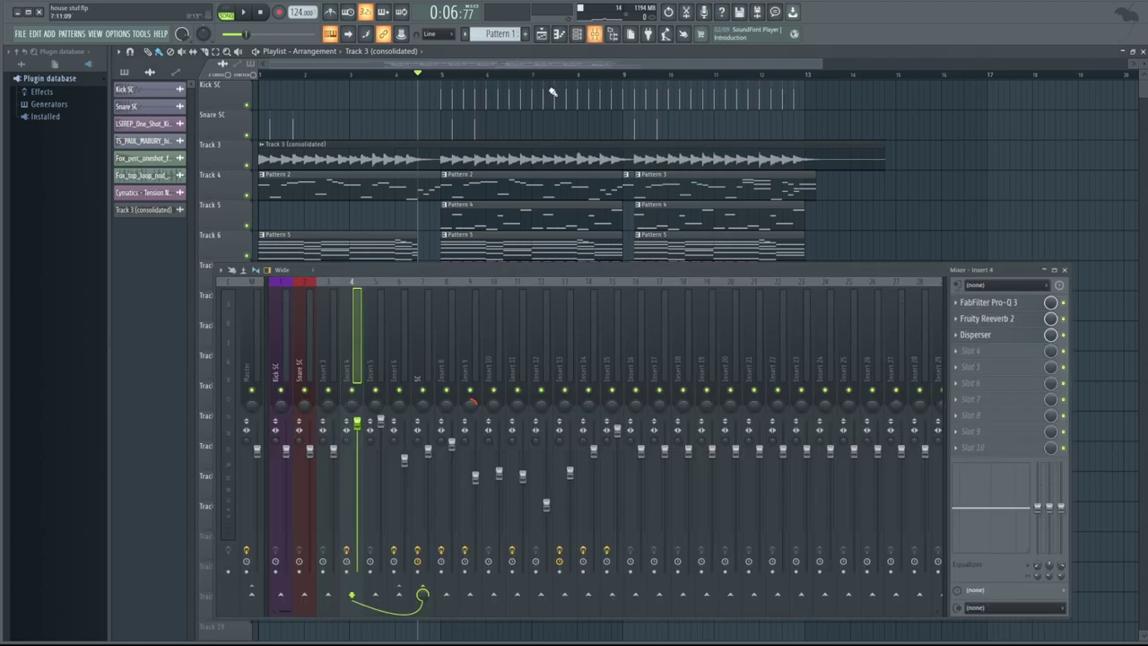
left_click(986, 302)
left_click(1009, 319)
left_click(1006, 337)
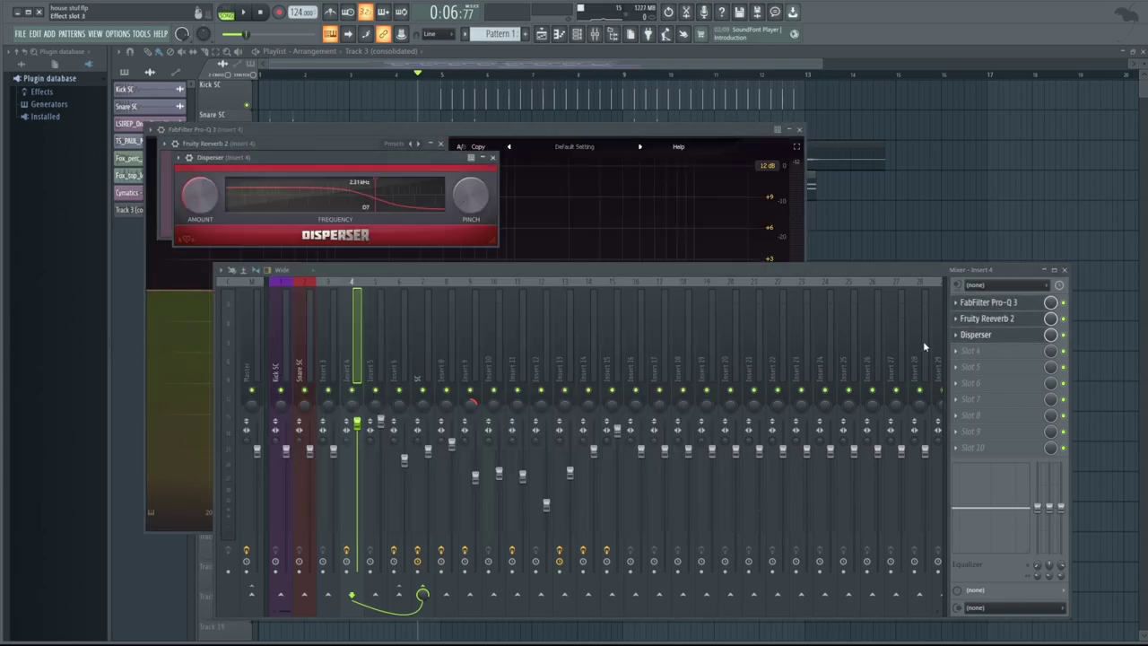
left_click(375, 384)
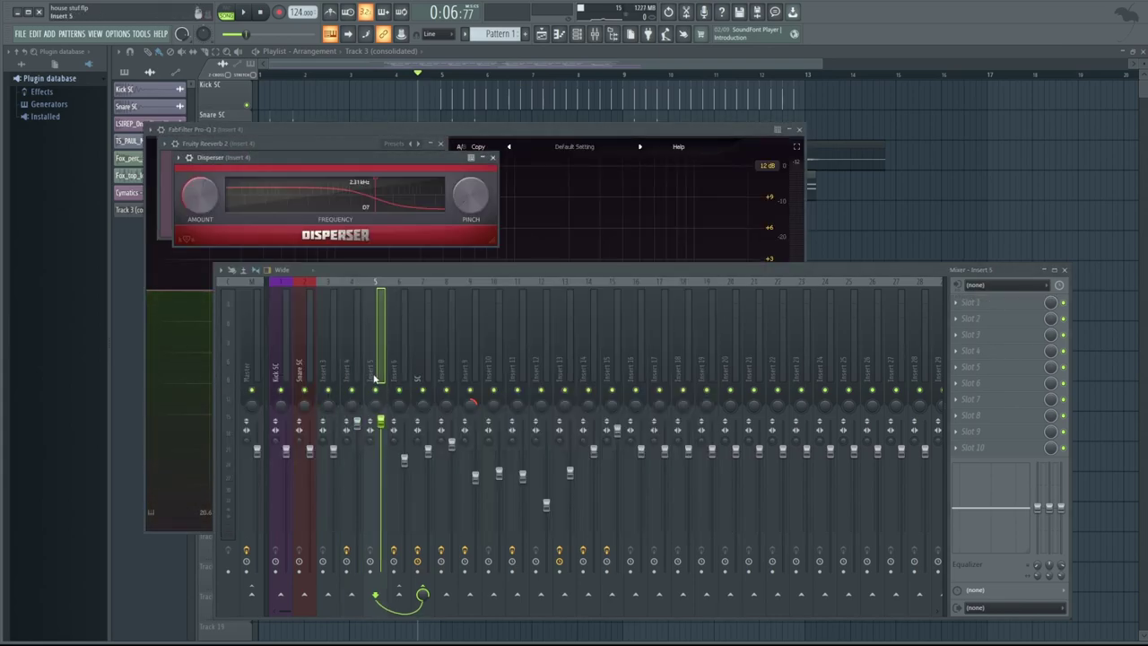
left_click(420, 385)
left_click(986, 302)
- On insert 8's Pro-Q 3, move band 1 to about 1680 Hz during playback
left_click(986, 318)
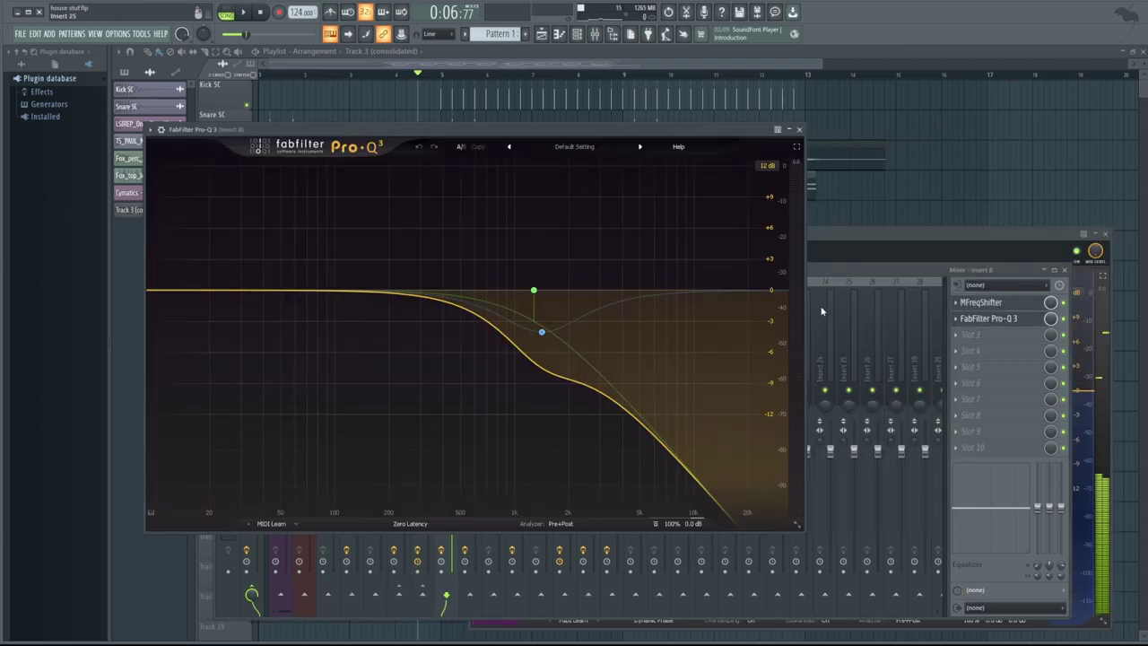
key("space")
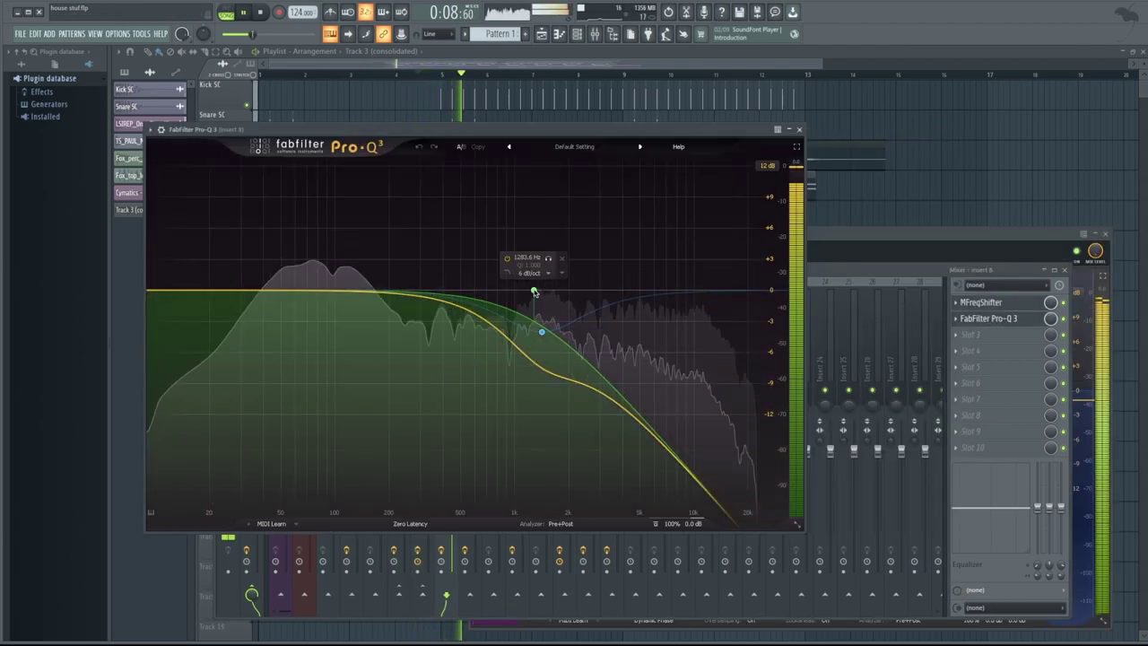
left_click_drag(535, 290, 635, 291)
key("space")
key("space")
key("space")
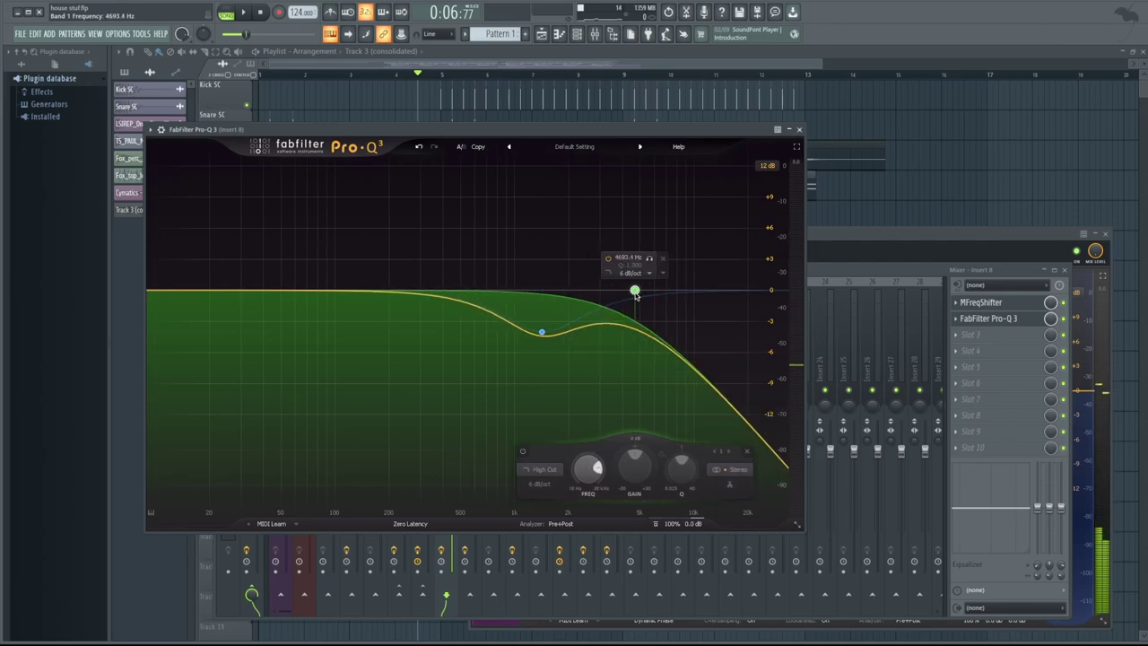
- Lower insert 8's Pro-Q 3 band 1 high cut to about 1375 Hz and return to the playlist
key("F12")
key("F9")
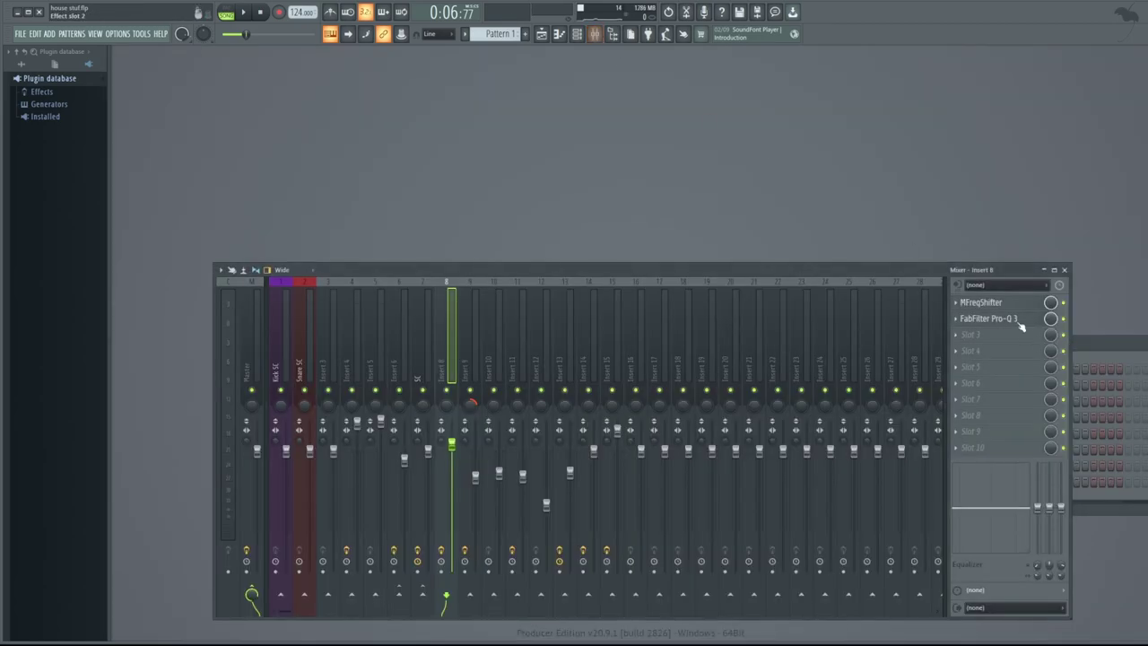
left_click(1013, 320)
mouse_move(635, 290)
left_mouse_down()
mouse_move(539, 290)
mouse_move(636, 289)
mouse_move(623, 292)
left_mouse_up()
left_click(540, 34)
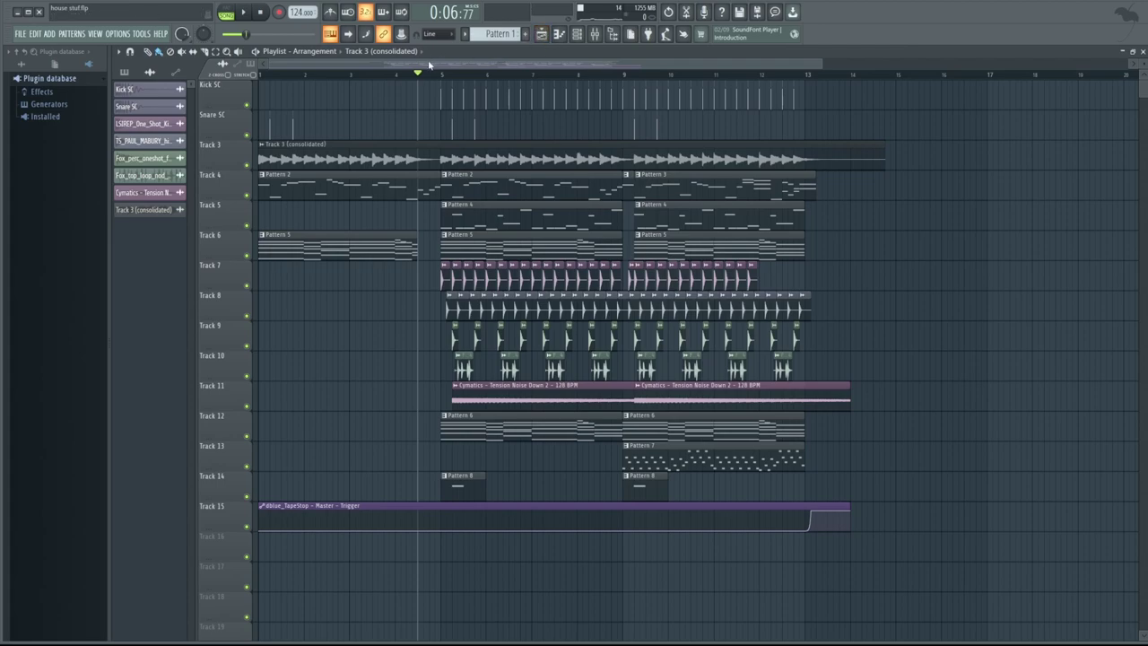
- Open Options > General settings and expand the Animations dropdown under GUI display
left_click(123, 34)
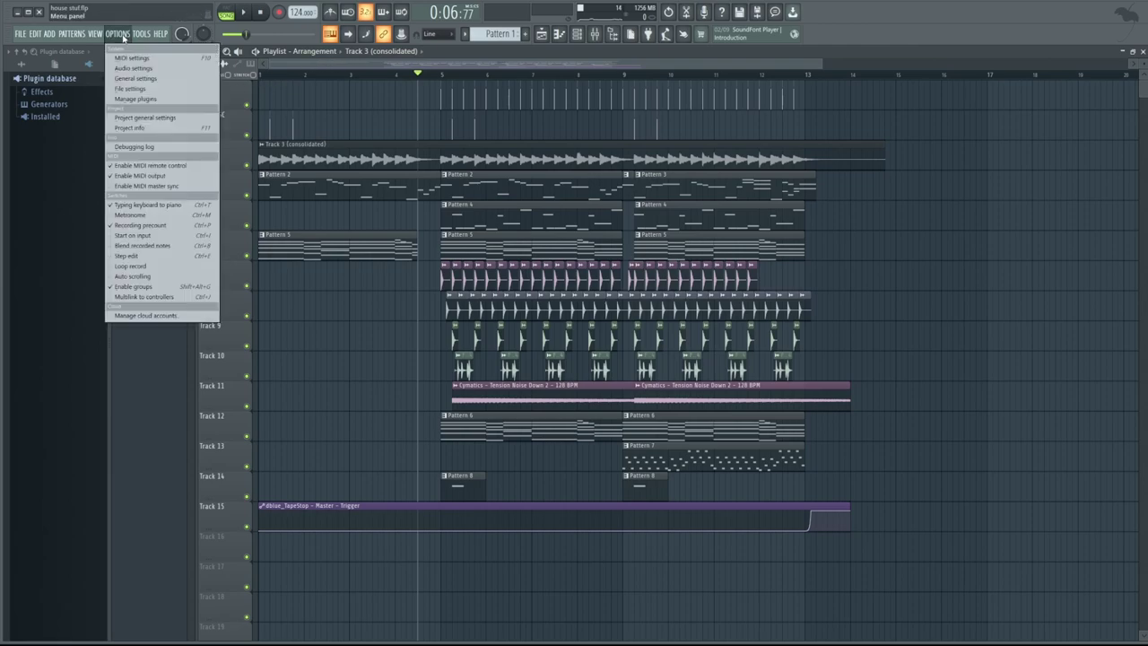
left_click(134, 78)
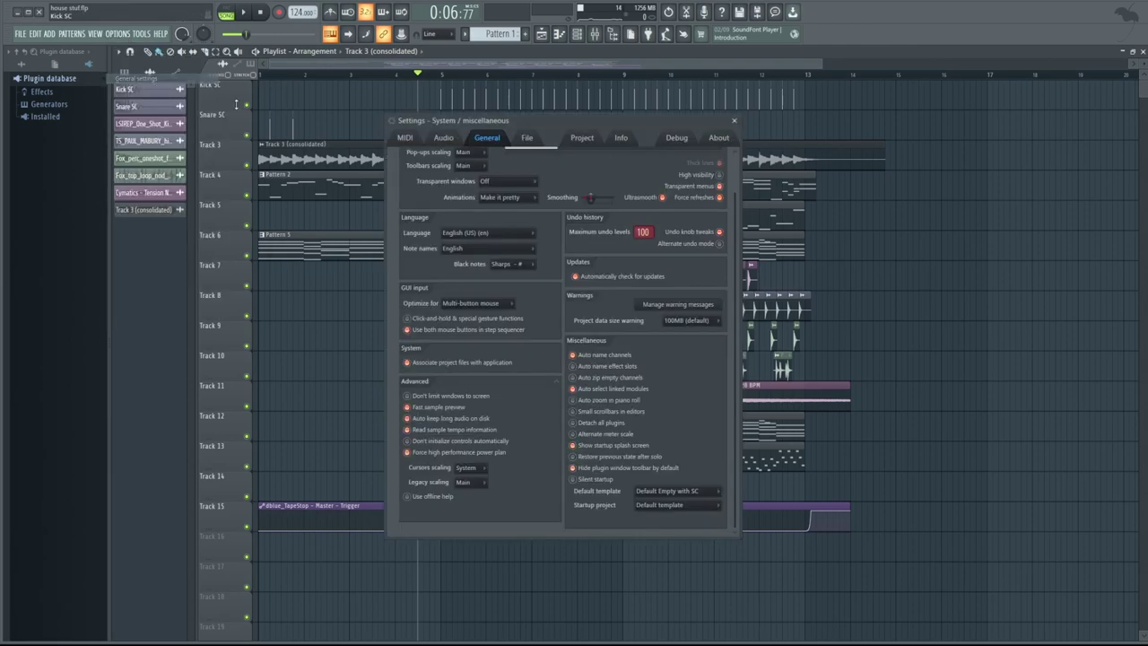
scroll(485, 244, "up", 1)
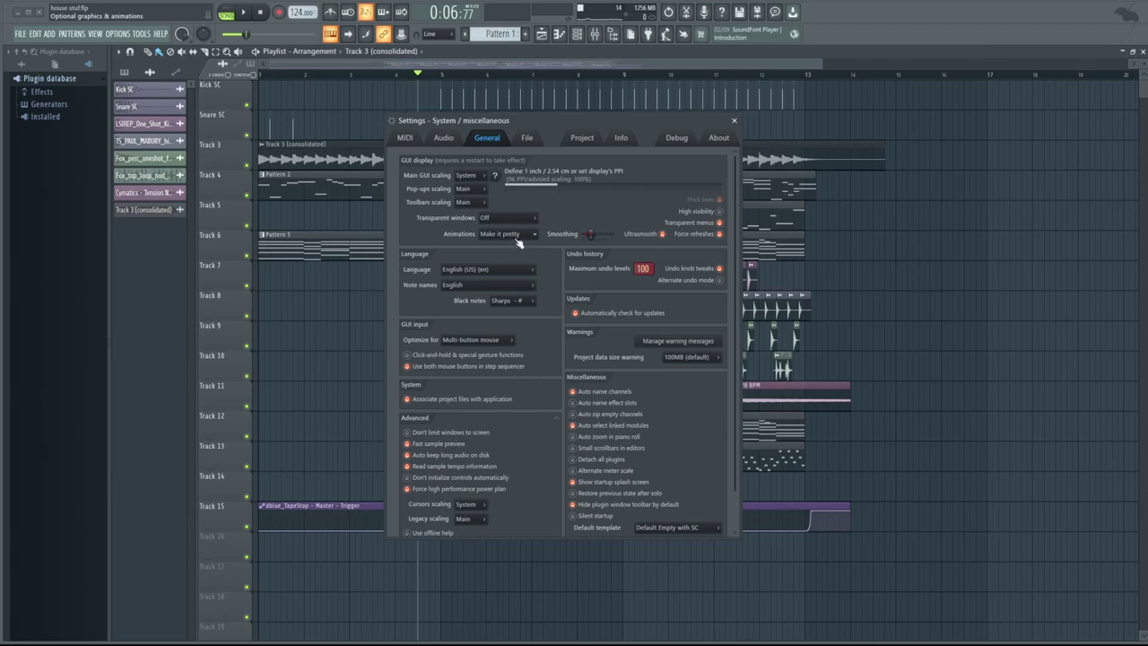
left_click(516, 240)
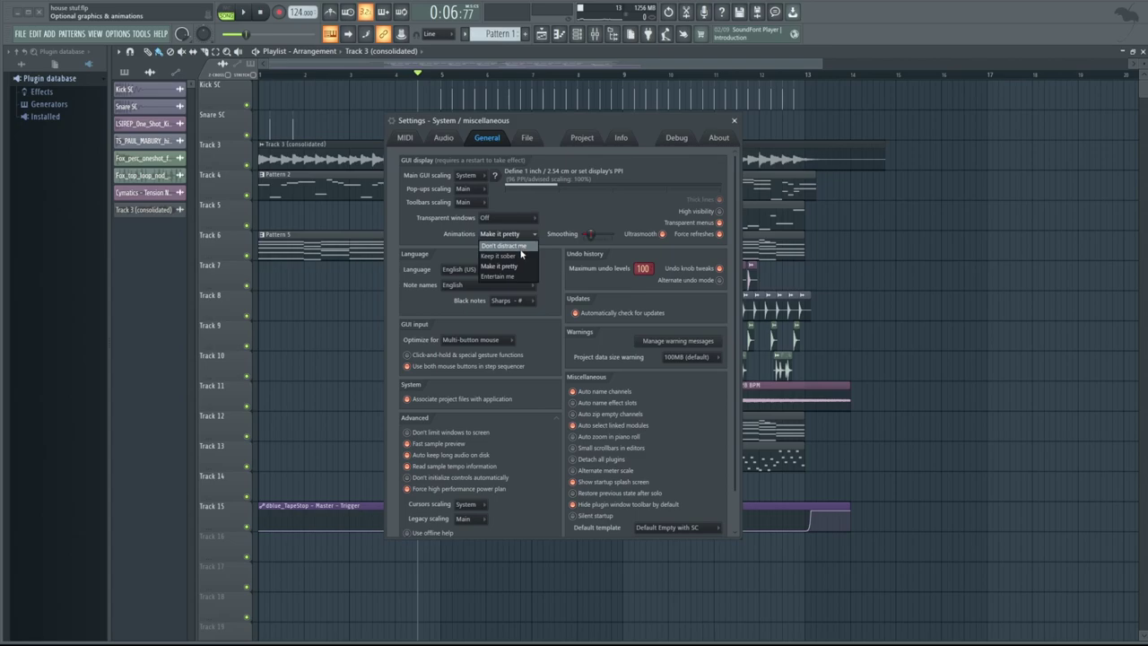
- Keep Animations at Make it pretty, go to the Audio page, and expand the Device list
left_click(450, 239)
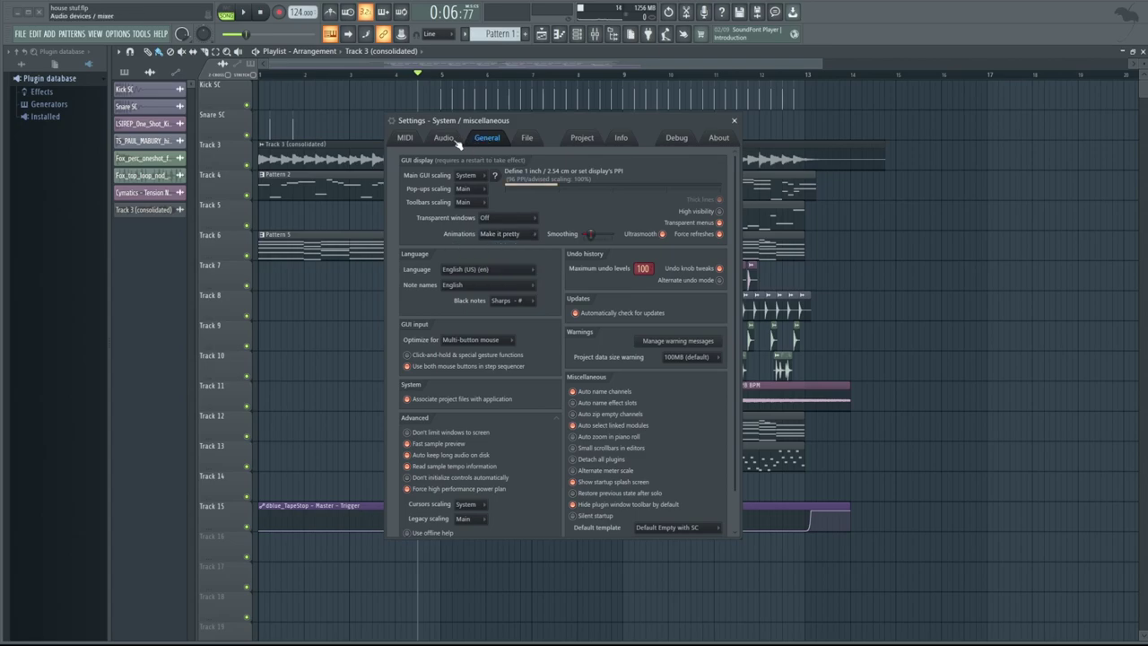
left_click(446, 139)
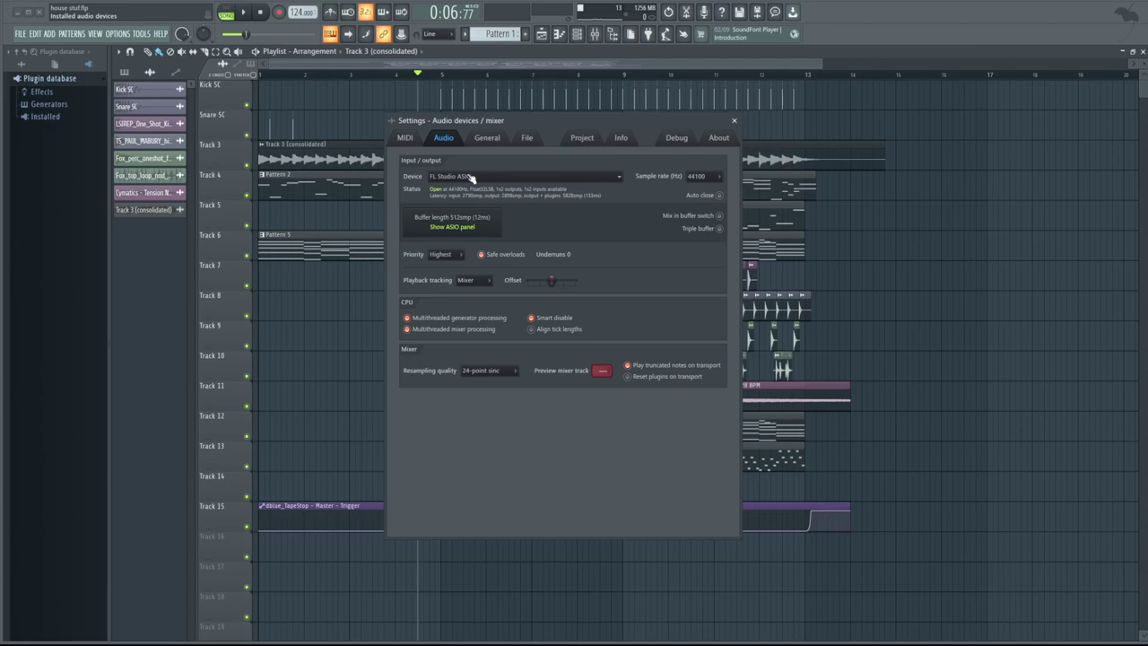
left_click(470, 177)
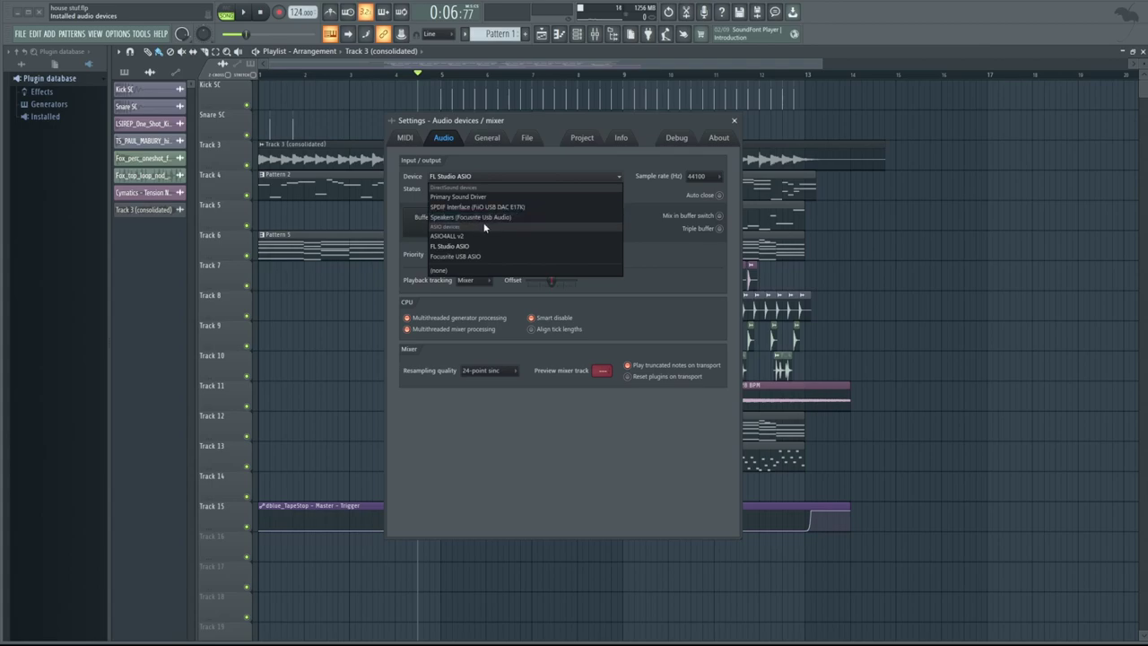
- Keep FL Studio ASIO, test a 256-sample buffer with playback, then restore 512 samples
left_click(491, 163)
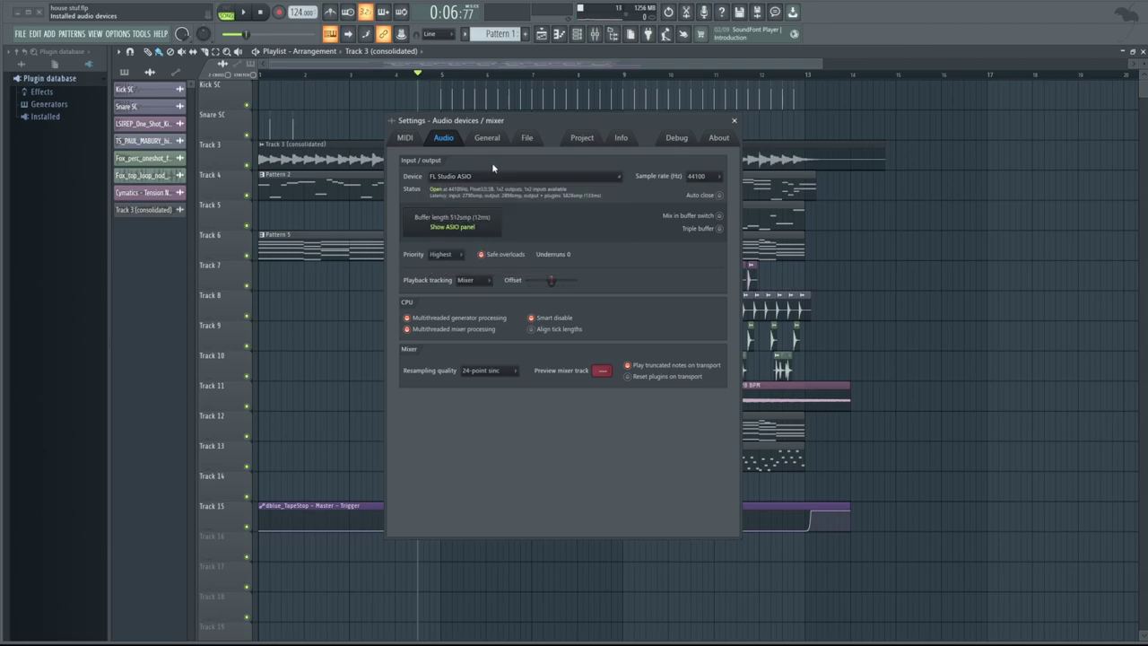
left_click(471, 227)
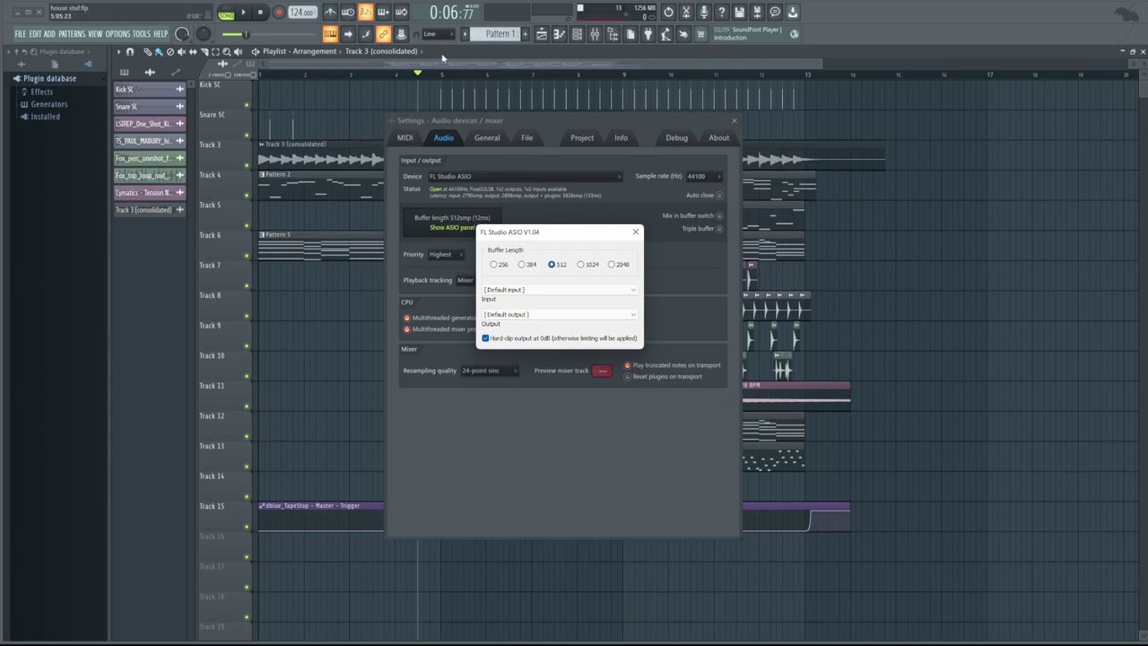
left_click(503, 266)
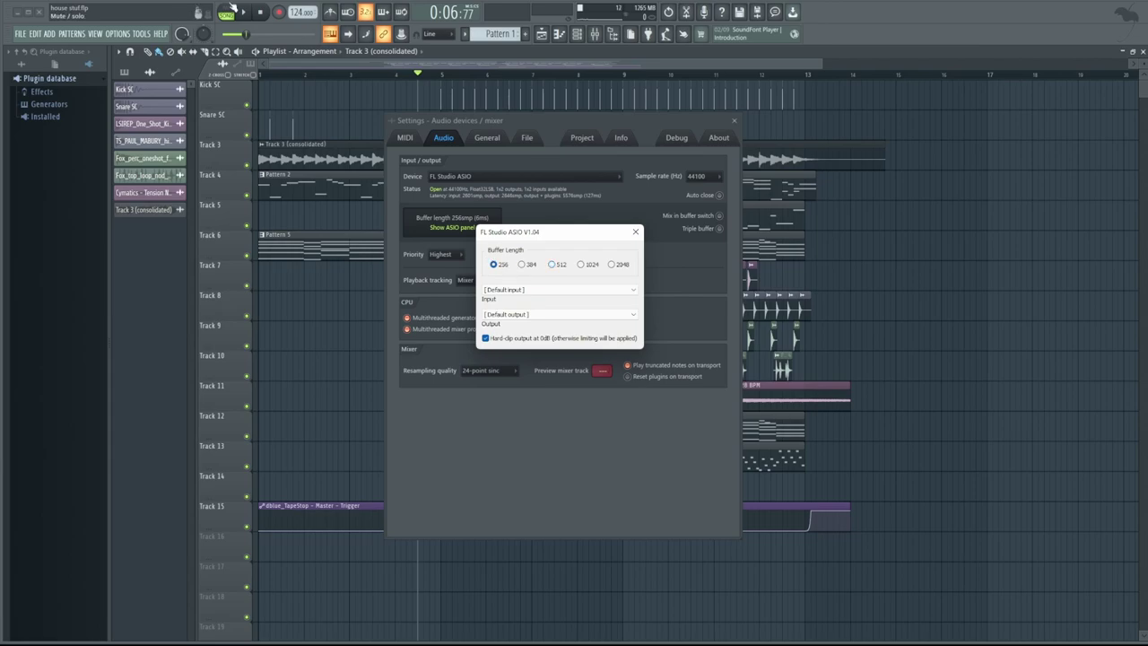
left_click(244, 14)
left_click(258, 14)
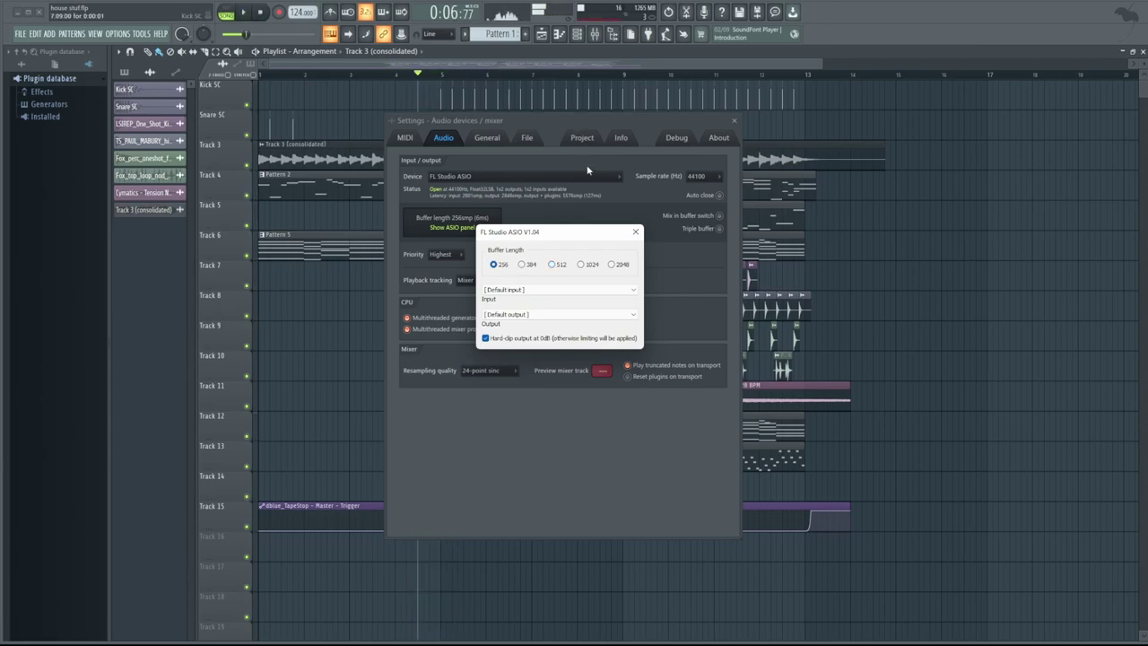
left_click(563, 265)
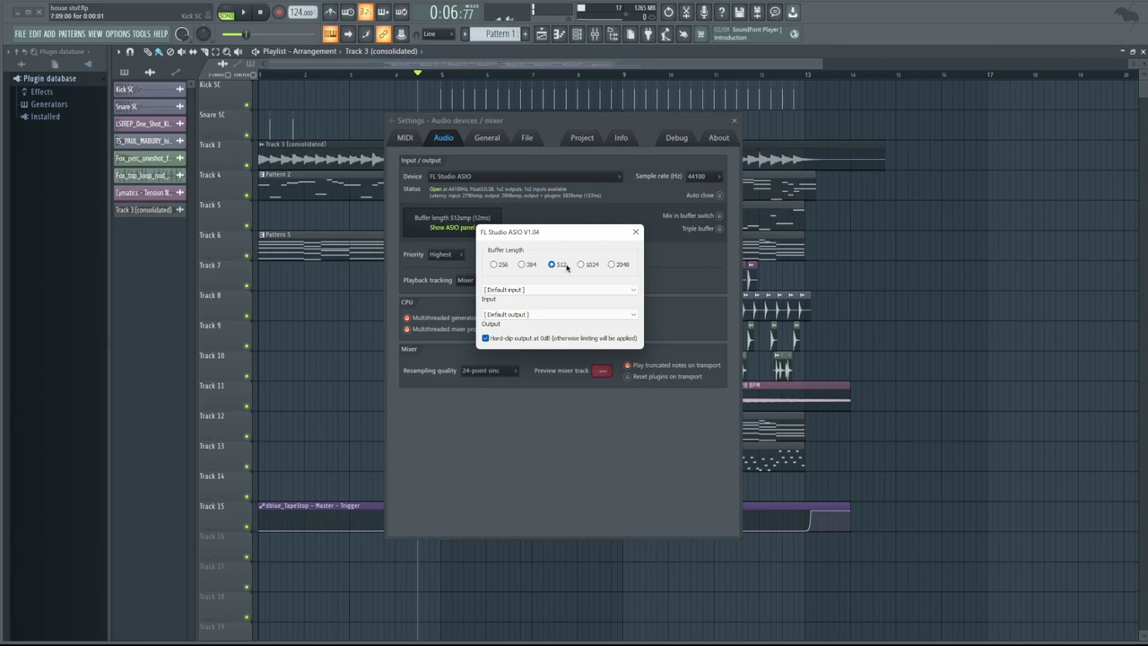
- Close the ASIO panel, set resampling quality to 2-point linear, and close Settings
key("Escape")
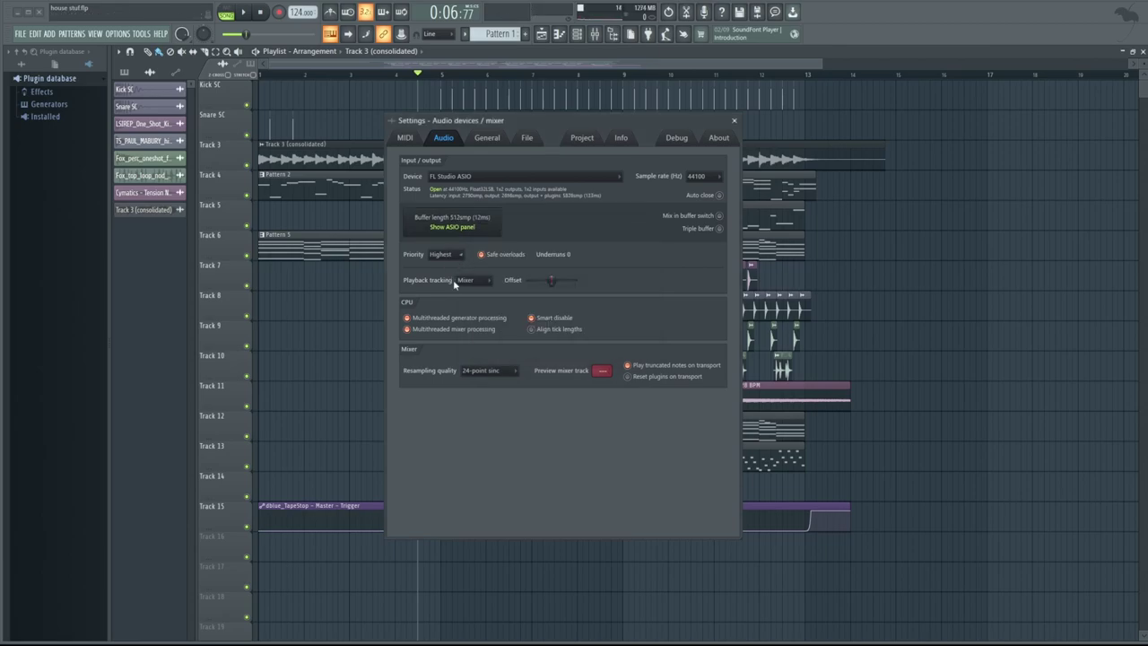
left_click(482, 373)
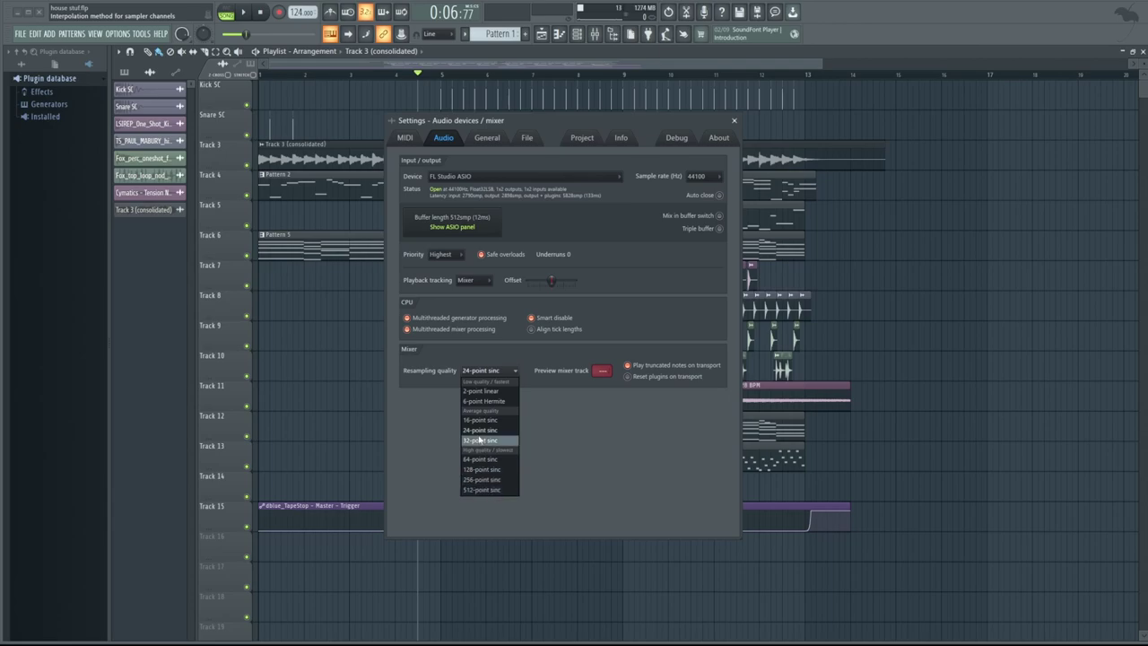
left_click(492, 390)
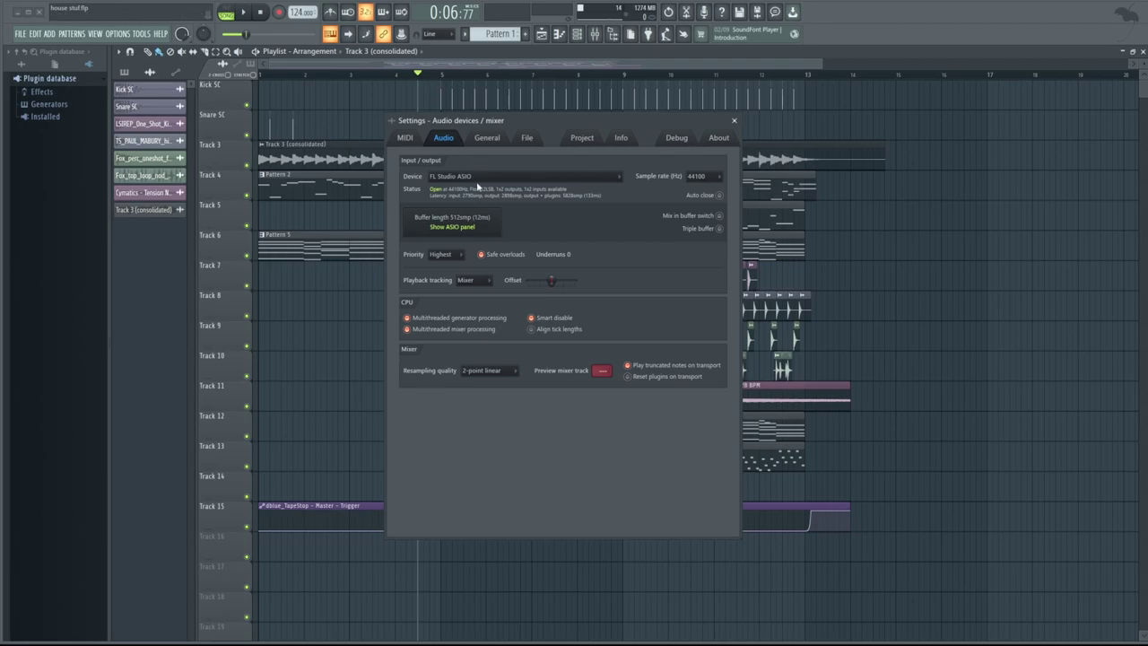
key("Escape")
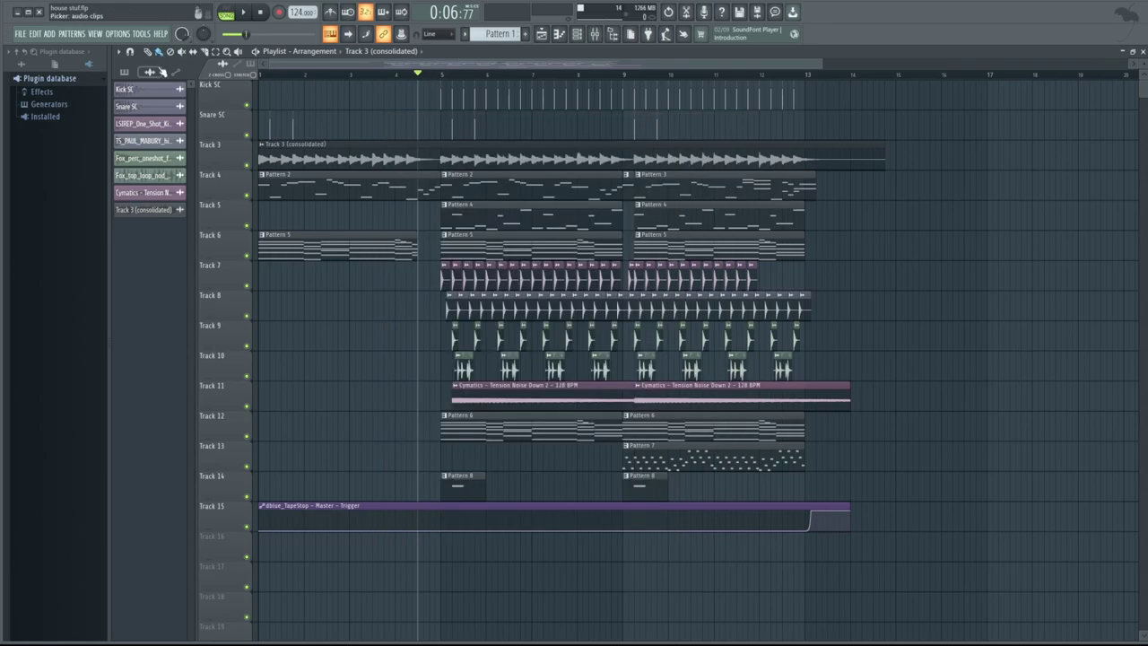
- Run the Purge unused audio clips macro from Tools > Macros
left_click(144, 34)
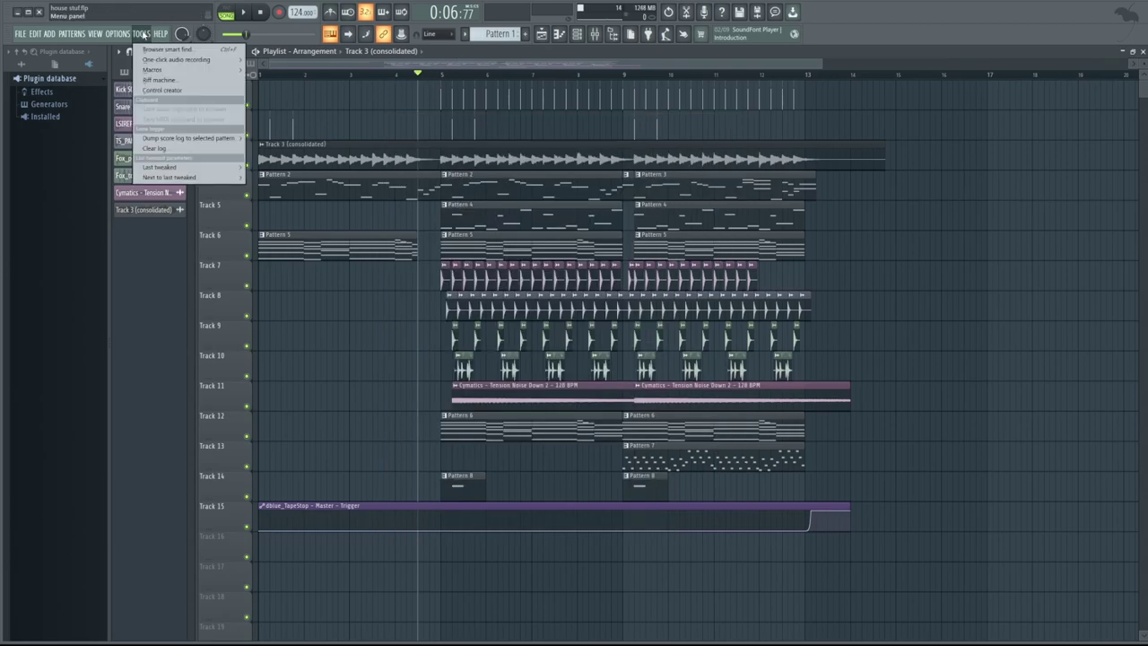
mouse_move(157, 71)
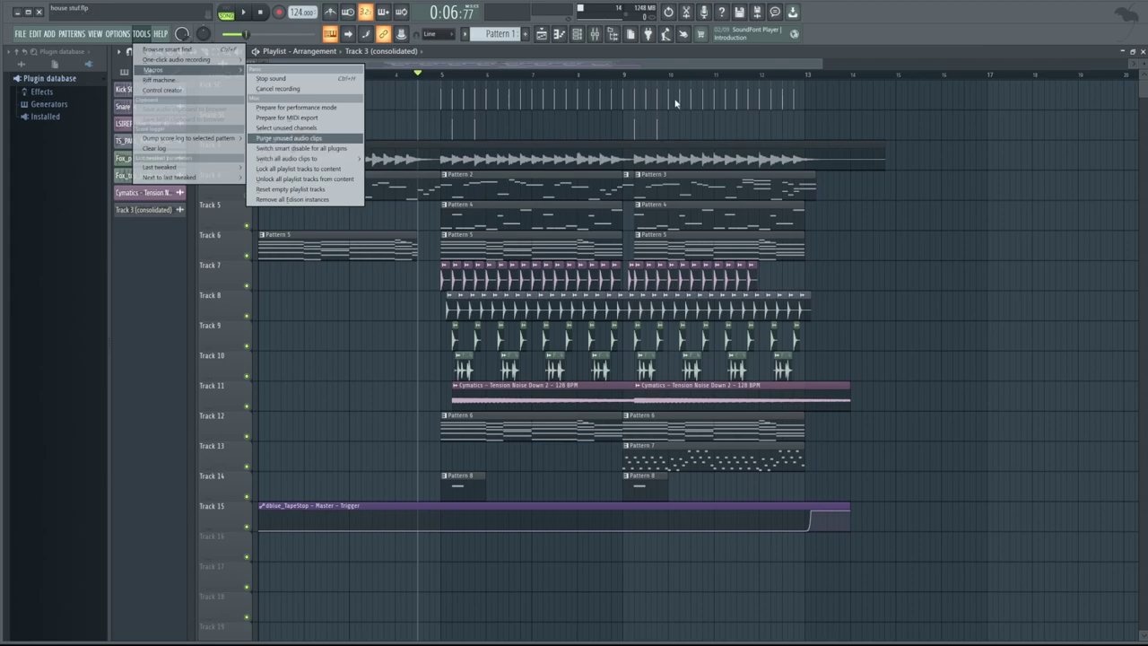
left_click(683, 67)
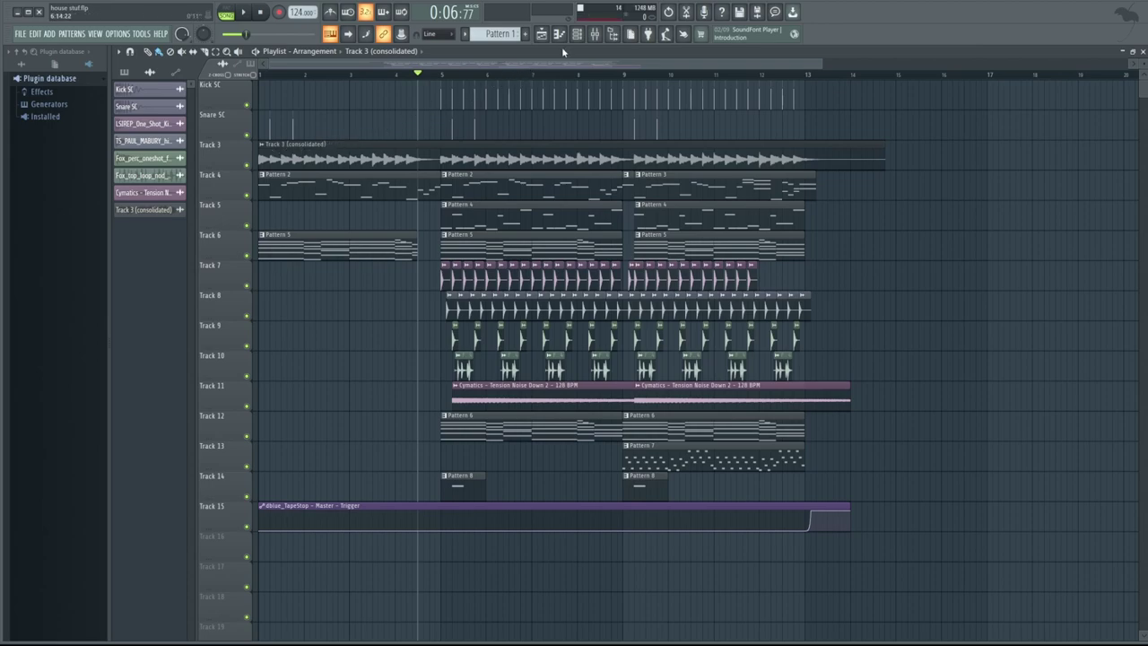
- Open the mixer and select Insert 3 to view its ten empty effect slots
left_click(594, 33)
left_click(333, 359)
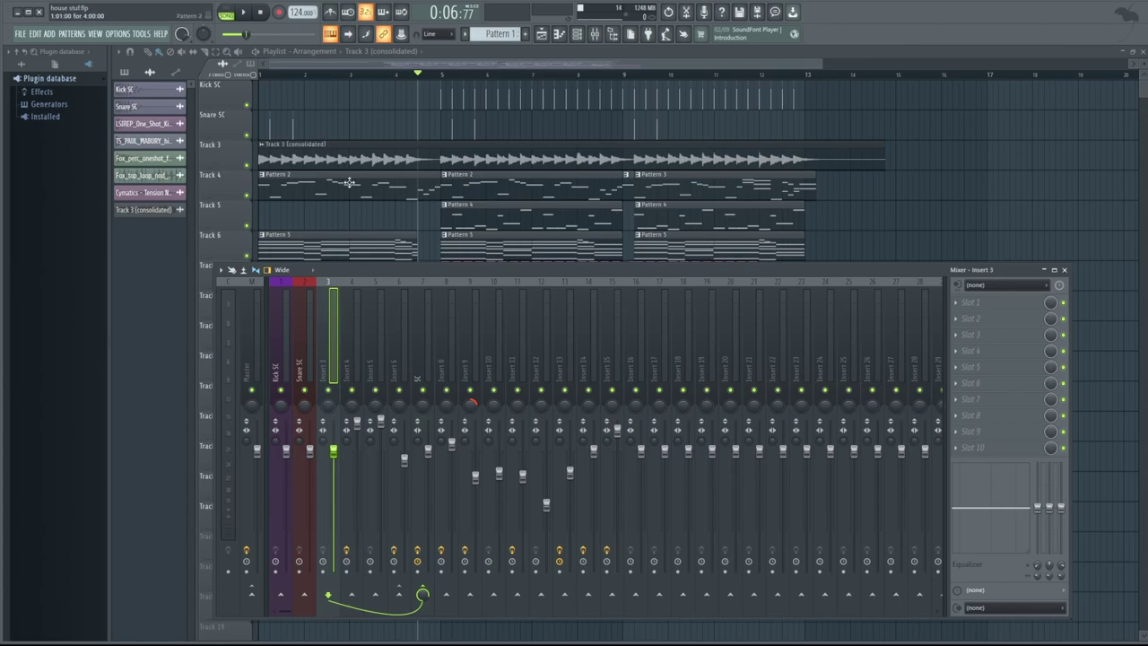
- Consolidate Track 3 from the track start into the clip 'Track 3 (consolidated)'
right_click(219, 151)
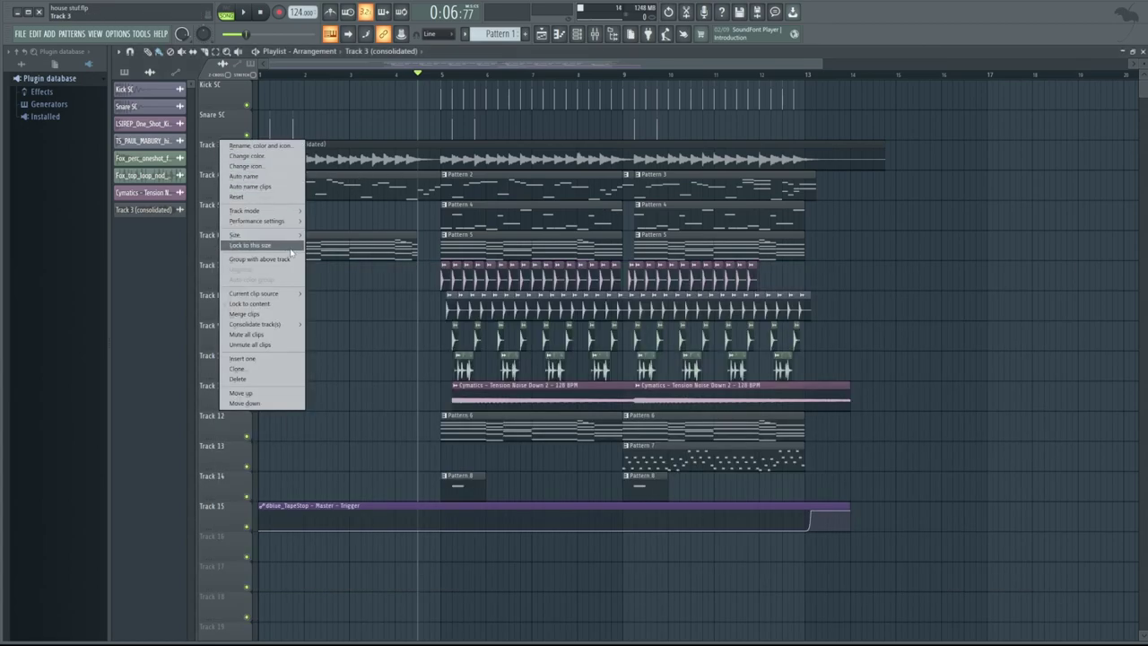
mouse_move(294, 326)
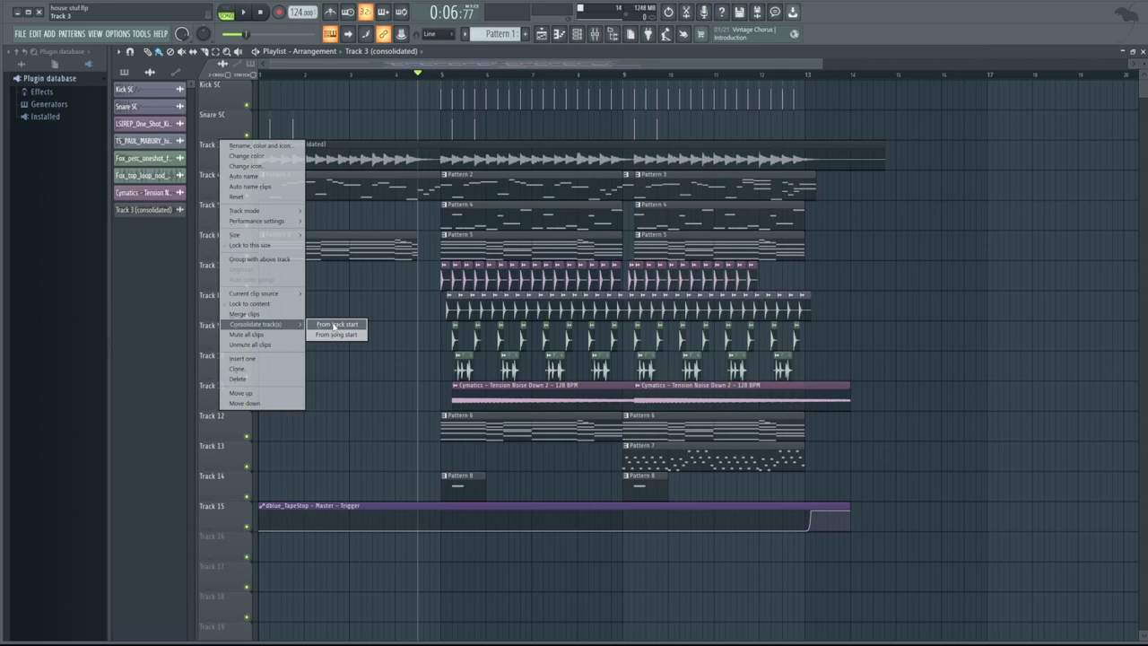
left_click(684, 65)
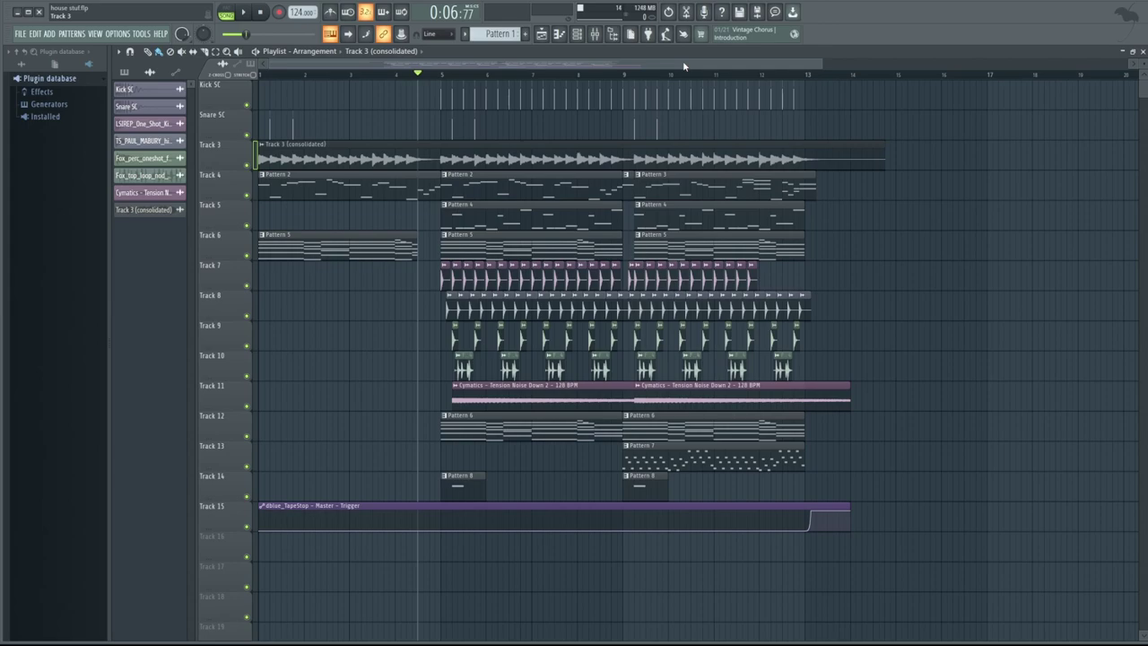
- Move the playhead to bar 9, then bring it back to the song start
left_click(622, 75)
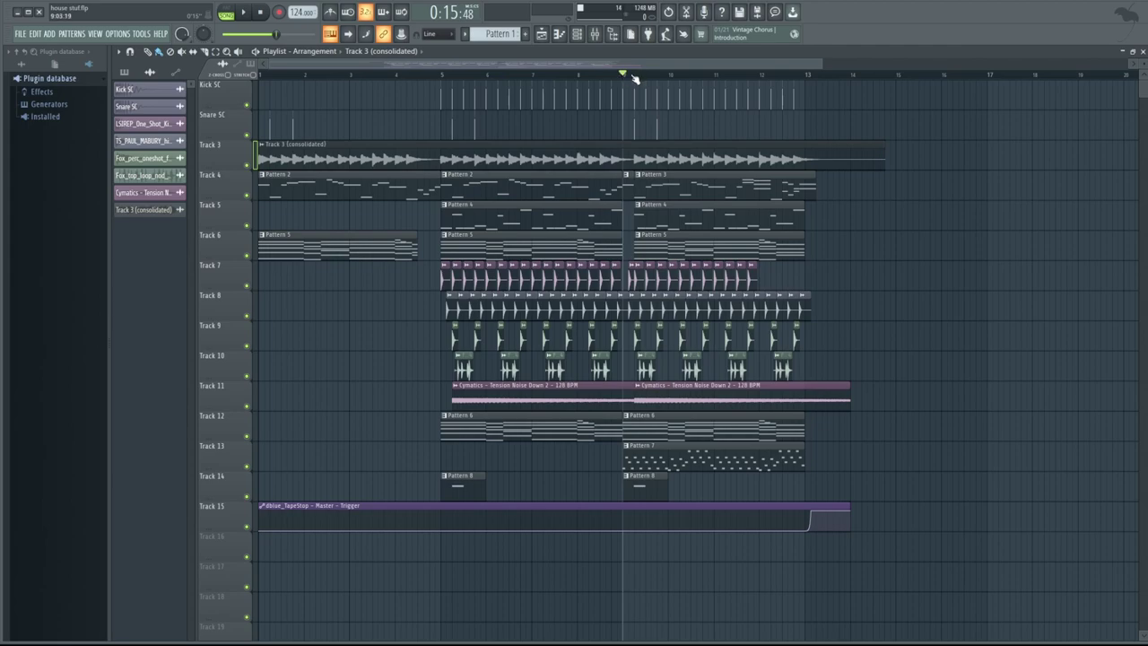
left_click_drag(633, 79, 256, 85)
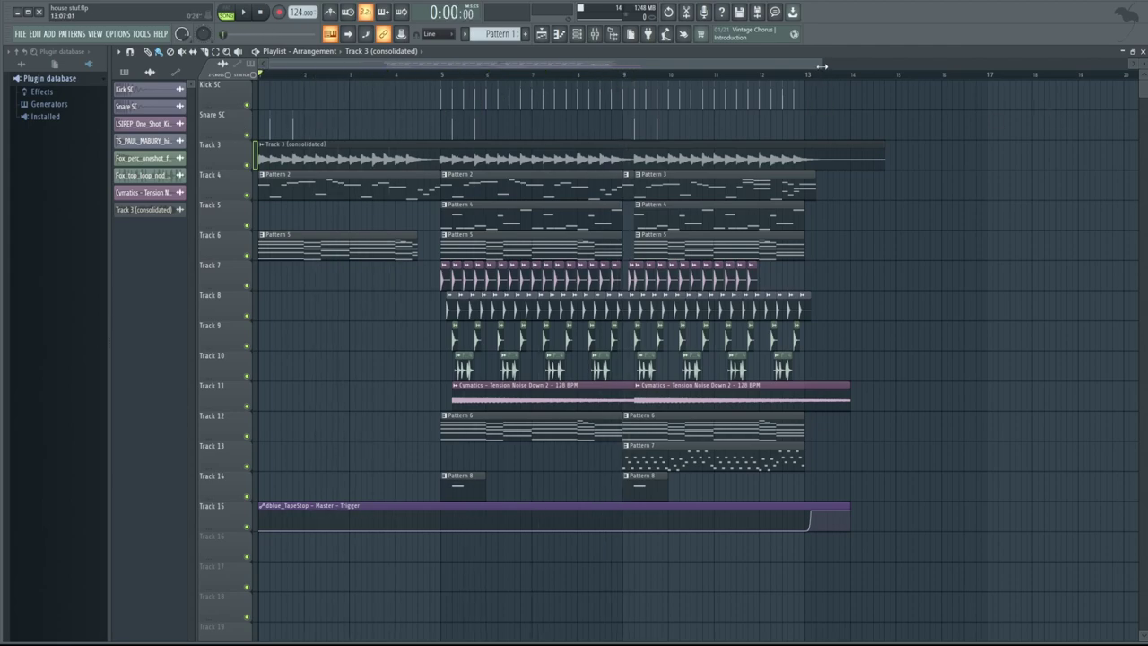